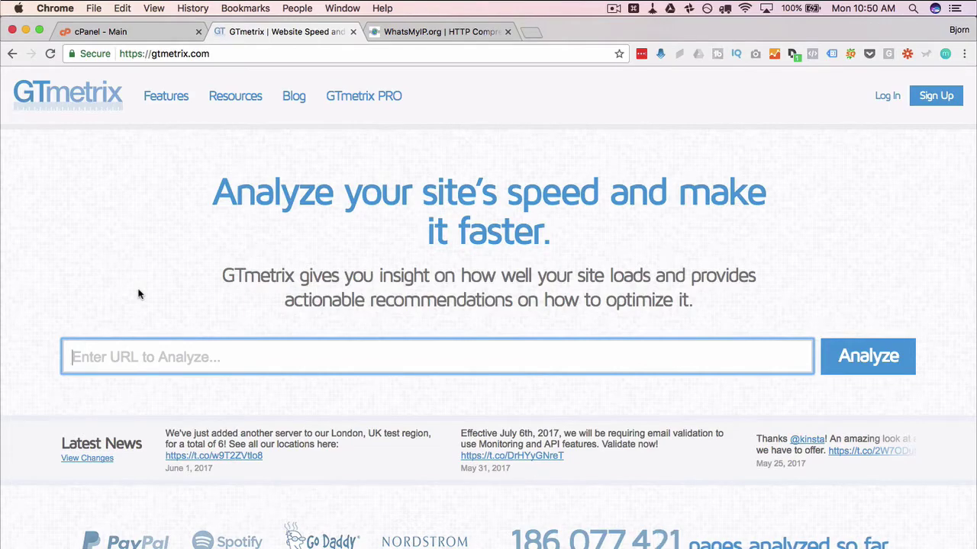
Step: Analyze wp-phd.com in GTmetrix to get its baseline report: PageSpeed E (55%), 1.01MB
{"action": "type", "text": "wp-ph"}
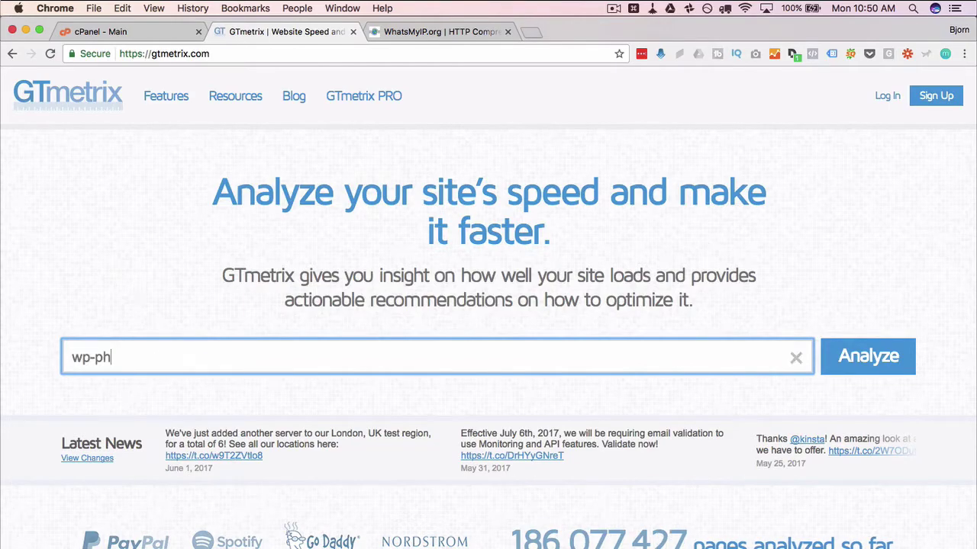
{"action": "type", "text": "d.com"}
{"action": "left_click", "coordinate": [861, 357]}
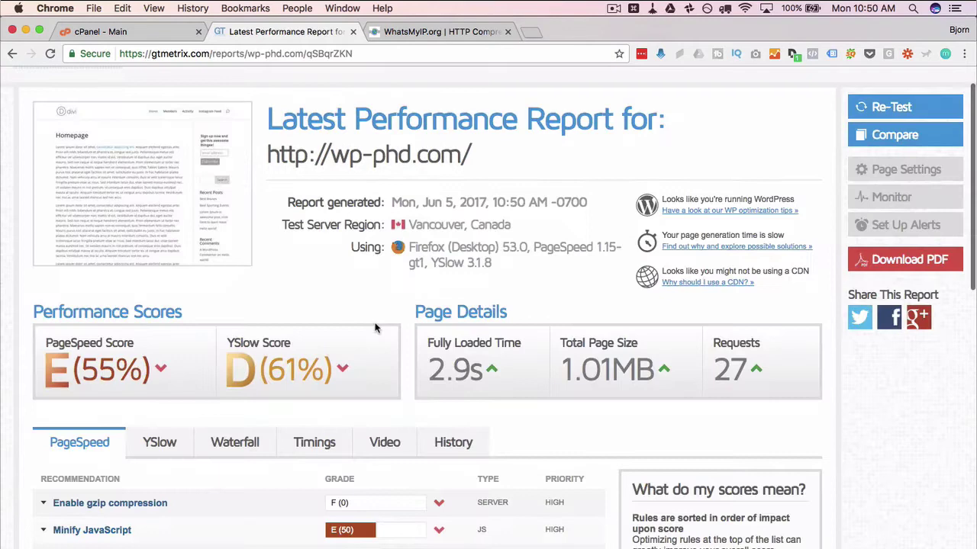
{"action": "scroll", "coordinate": [374, 328], "scroll_direction": "down", "scroll_amount": 1}
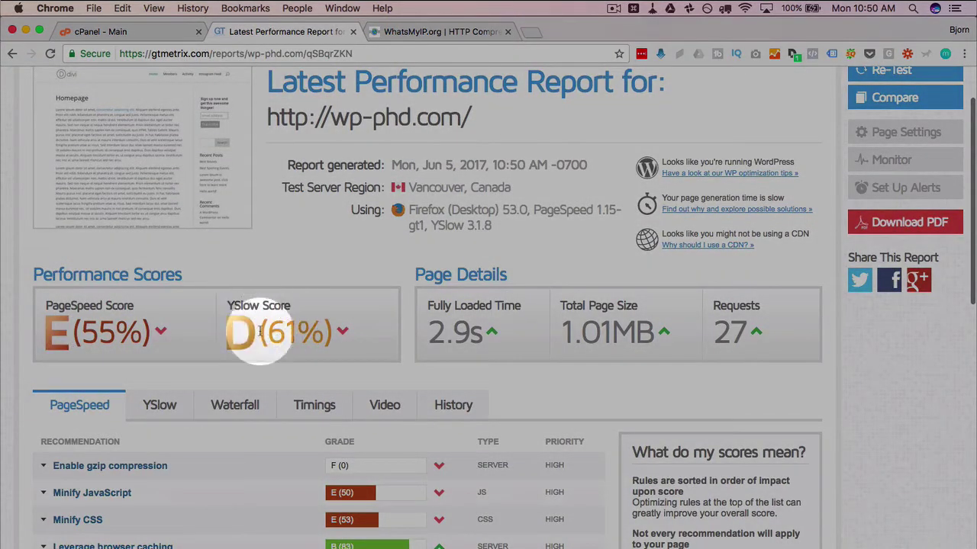
{"action": "scroll", "coordinate": [214, 345], "scroll_direction": "down", "scroll_amount": 1}
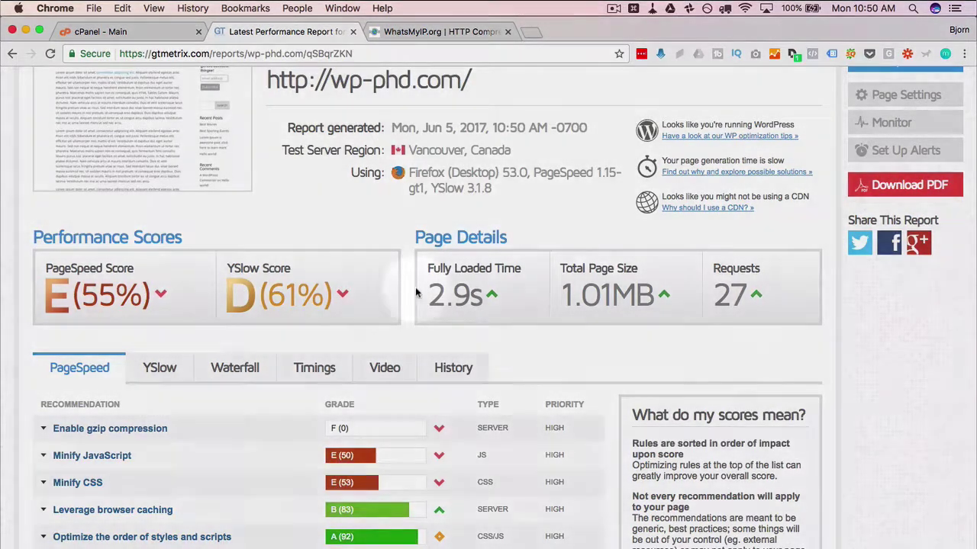
{"action": "left_click_drag", "start_coordinate": [428, 296], "coordinate": [472, 297]}
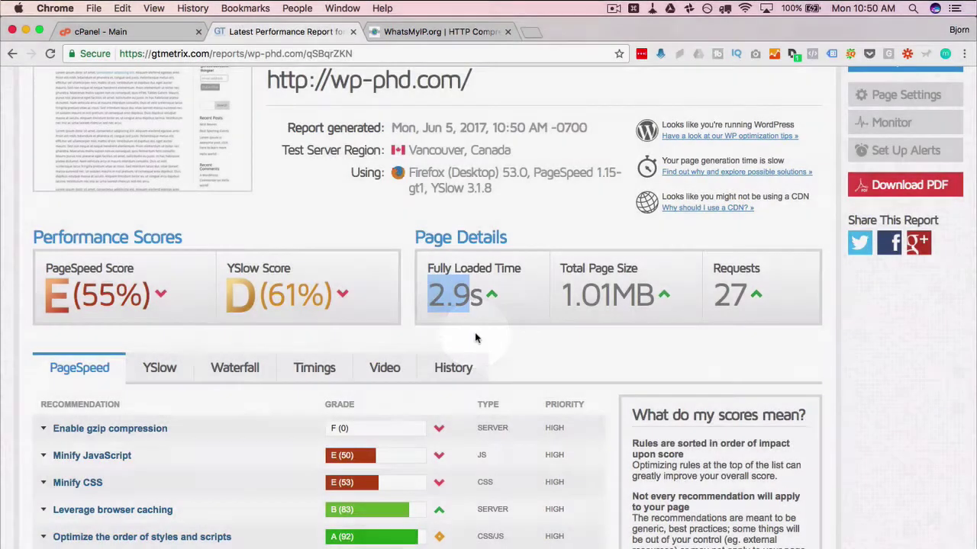
{"action": "left_click", "coordinate": [474, 338]}
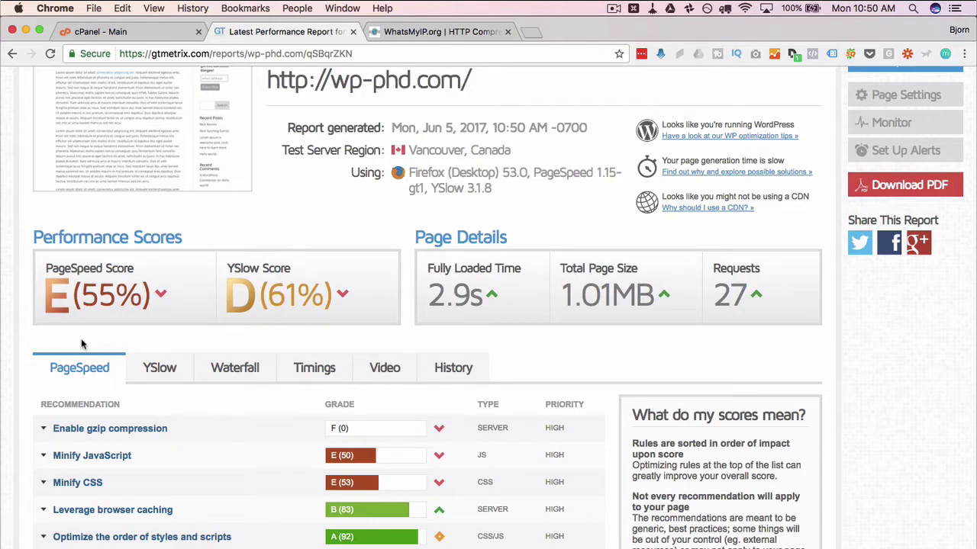
{"action": "scroll", "coordinate": [82, 344], "scroll_direction": "down", "scroll_amount": 2}
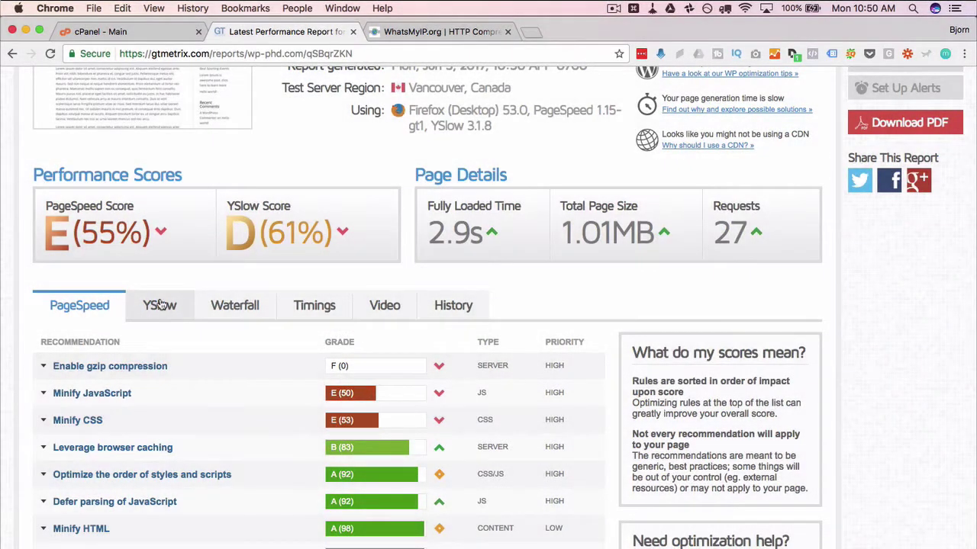
{"action": "left_click", "coordinate": [160, 305]}
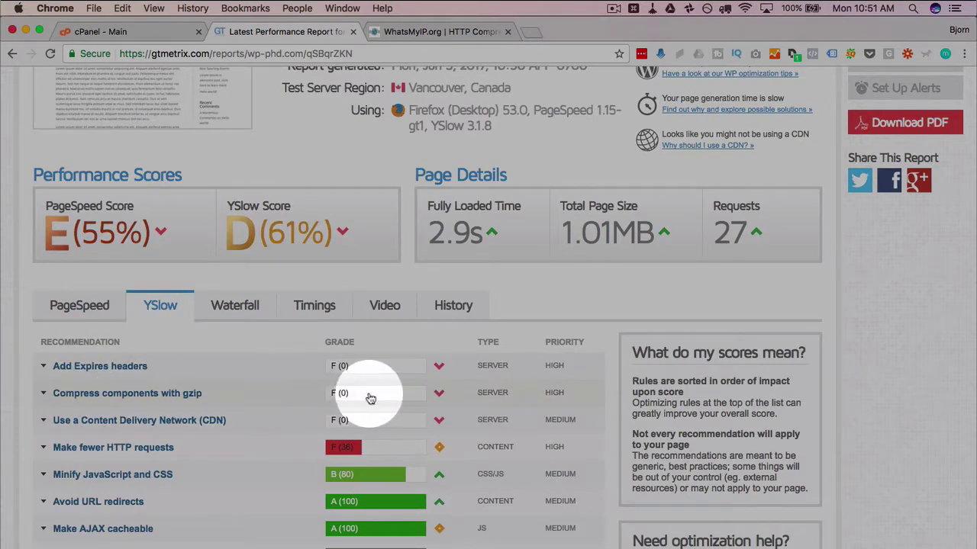
{"action": "left_click", "coordinate": [81, 304]}
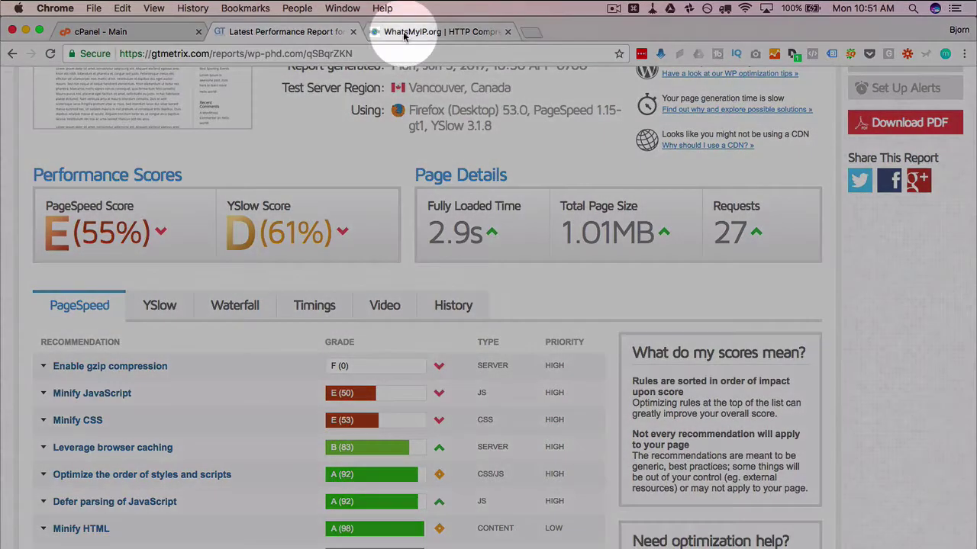
Step: Run the WhatsMyIP HTTP compression test on wp-phd.com, showing 70.2% potential savings
{"action": "left_click", "coordinate": [402, 32]}
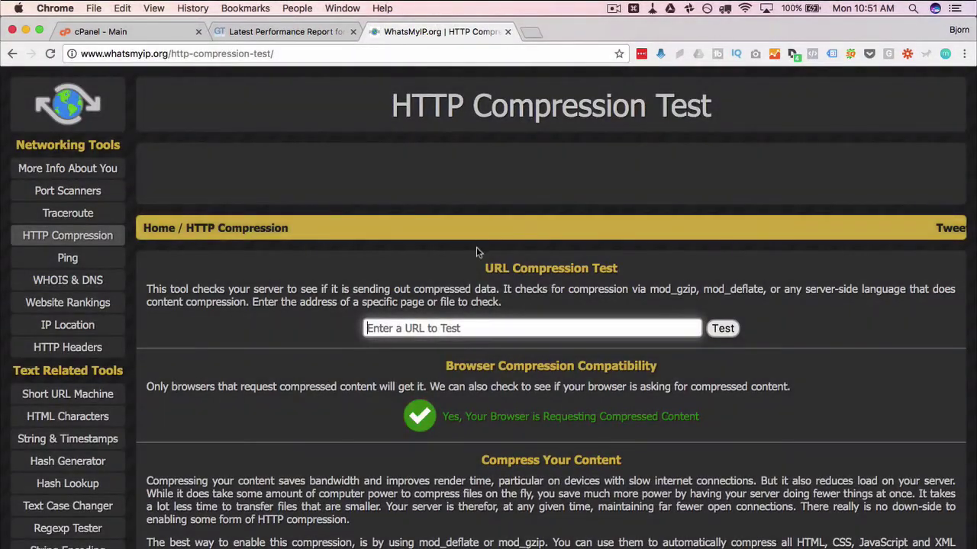
{"action": "left_click", "coordinate": [458, 329]}
{"action": "type", "text": "wp-phd.com"}
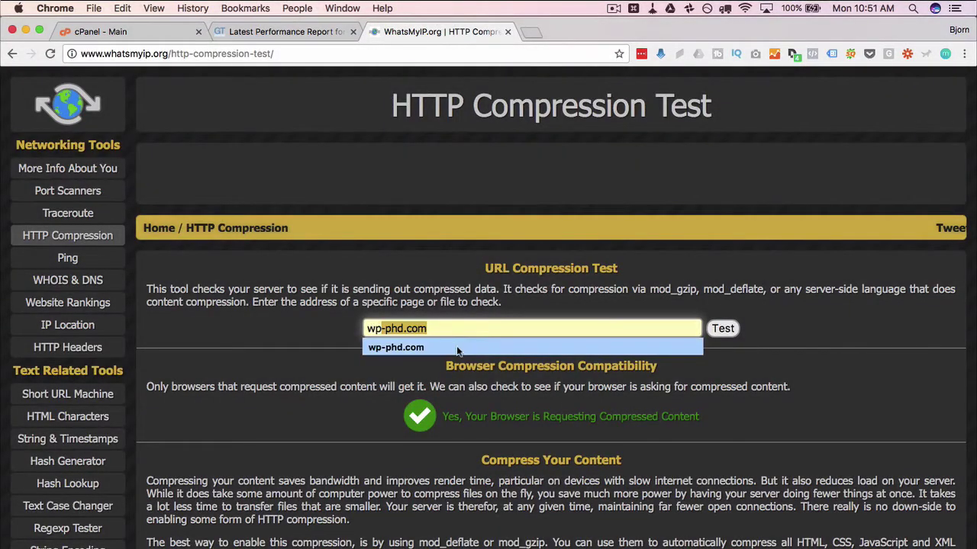
{"action": "left_click", "coordinate": [456, 346]}
{"action": "left_click", "coordinate": [725, 335]}
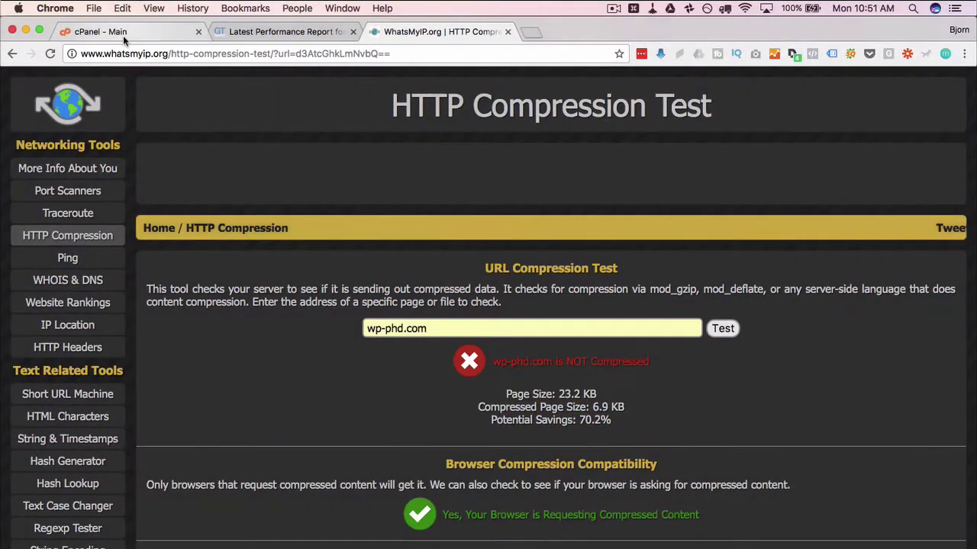
Step: Open public_html/.htaccess in cPanel File Manager's Code Editor
{"action": "left_click", "coordinate": [123, 33]}
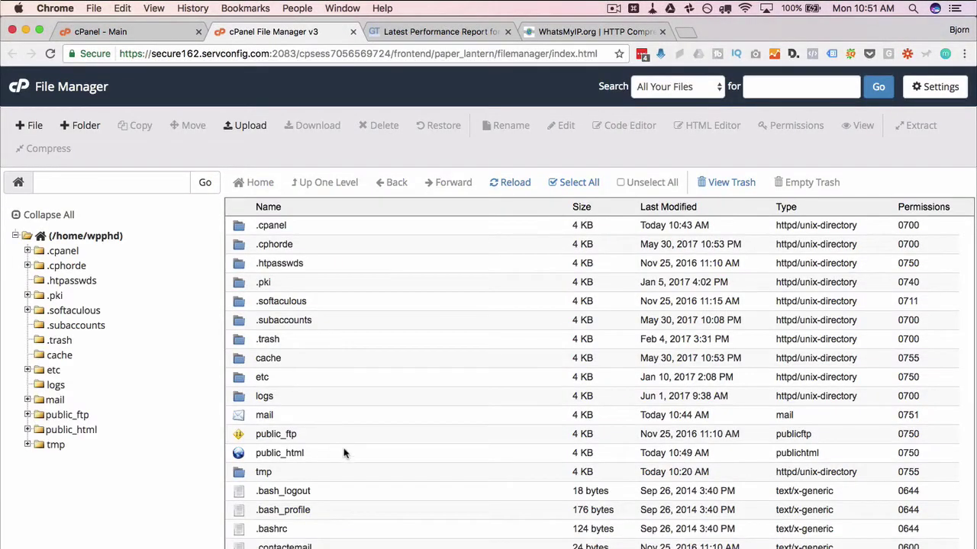
{"action": "double_click", "coordinate": [343, 453]}
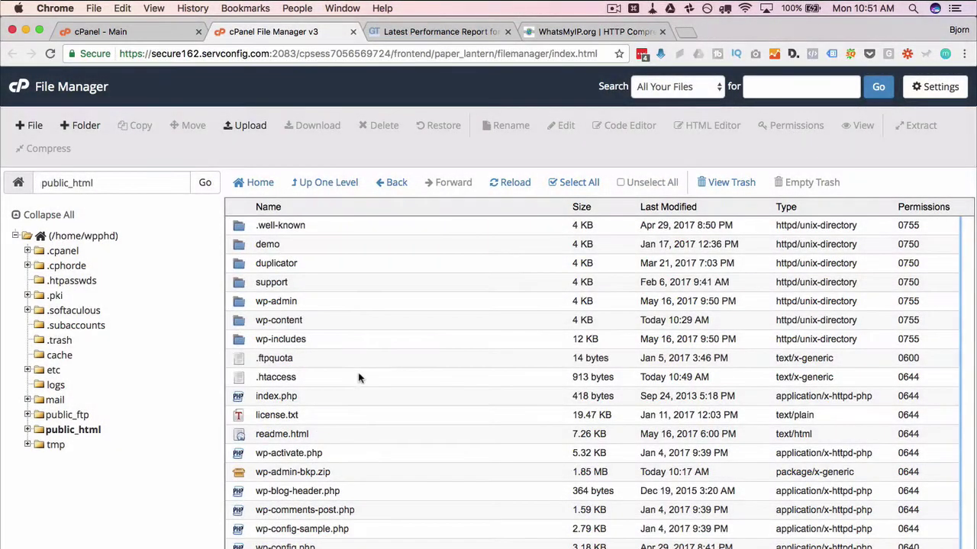
{"action": "left_click", "coordinate": [362, 375]}
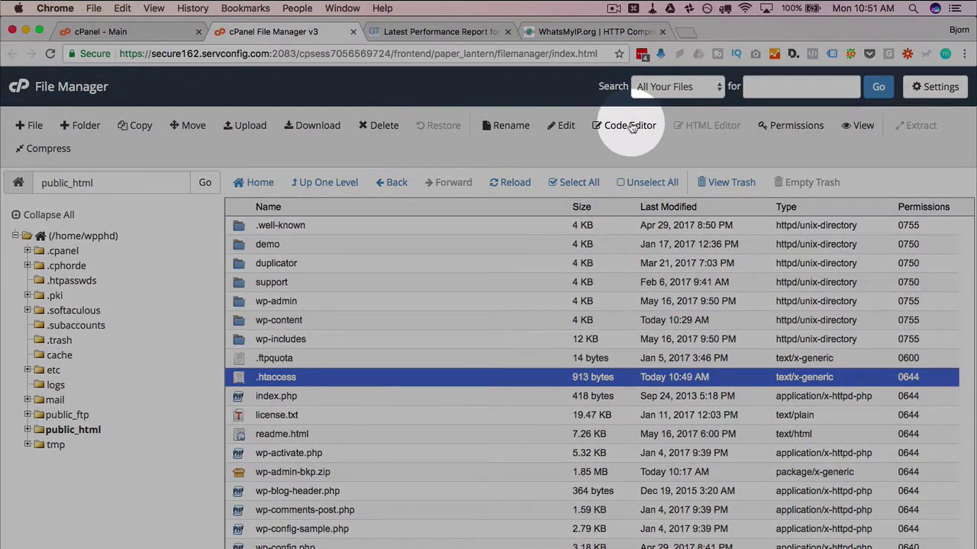
{"action": "left_click", "coordinate": [629, 126]}
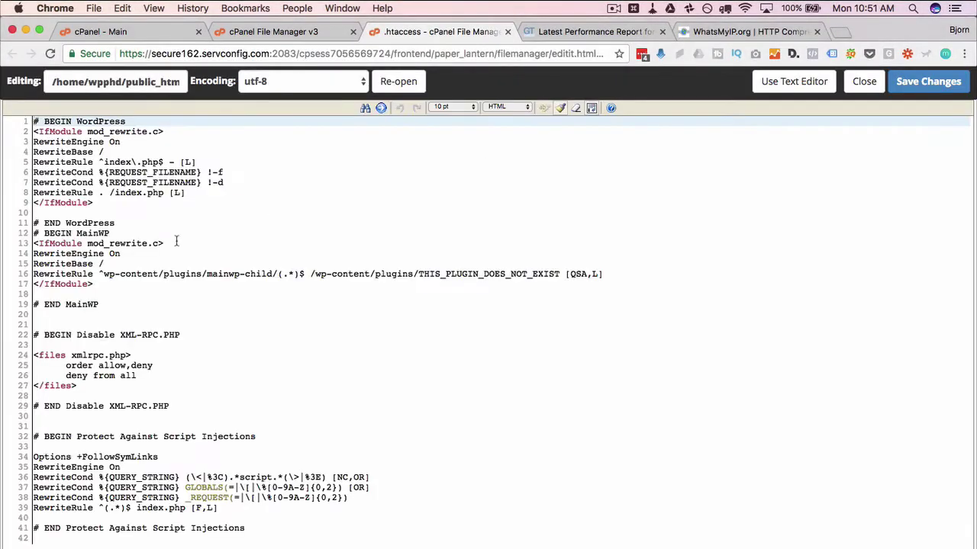
Step: Paste the DEFLATE compression rules after # END WordPress in .htaccess and save
{"action": "left_click", "coordinate": [115, 222]}
{"action": "key", "text": "Return"}
{"action": "key", "text": "Return"}
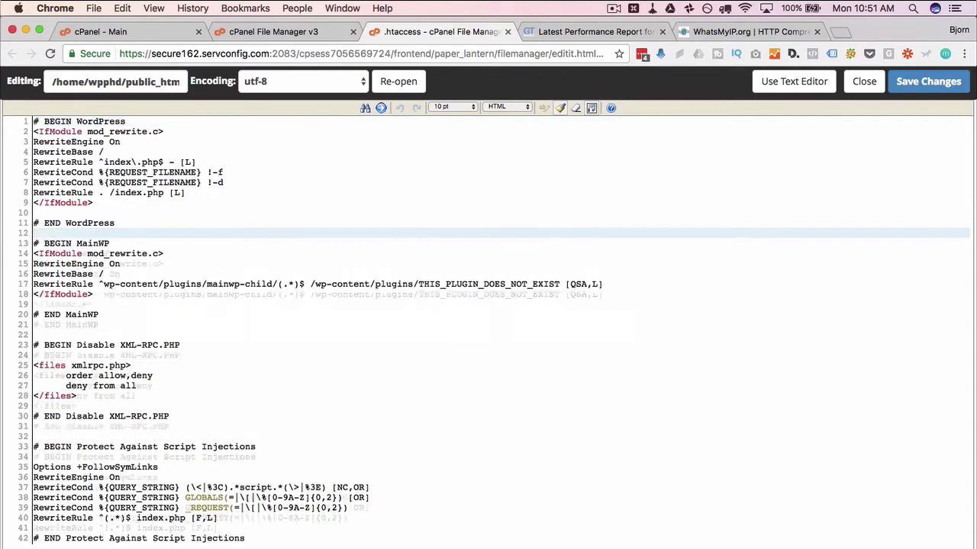
{"action": "type", "text": "# compress text, html, javascript, css, xml: AddOutputFilterByType DEFLATE text/plain AddOutputFilterByType DEFLATE text/html AddOutputFilterByType DEFLATE text/xml AddOutputFilterByType DEFLATE text/css AddOutputFilterByType DEFLATE application/xml AddOutputFilterByType DEFLATE application/xhtml+xml AddOutputFilterByType DEFLATE application/rss+xml AddOutputFilterByType DEFLATE application/javascript AddOutputFilterByType DEFLATE application/x-javascript AddType x-font/otf .otf AddType x-font/ttf .ttf AddType x-font/eot .eot AddType x-font/woff .woff AddType image/x-icon .ico AddType image/png .png"}
{"action": "key", "text": "Return"}
{"action": "key", "text": "Return"}
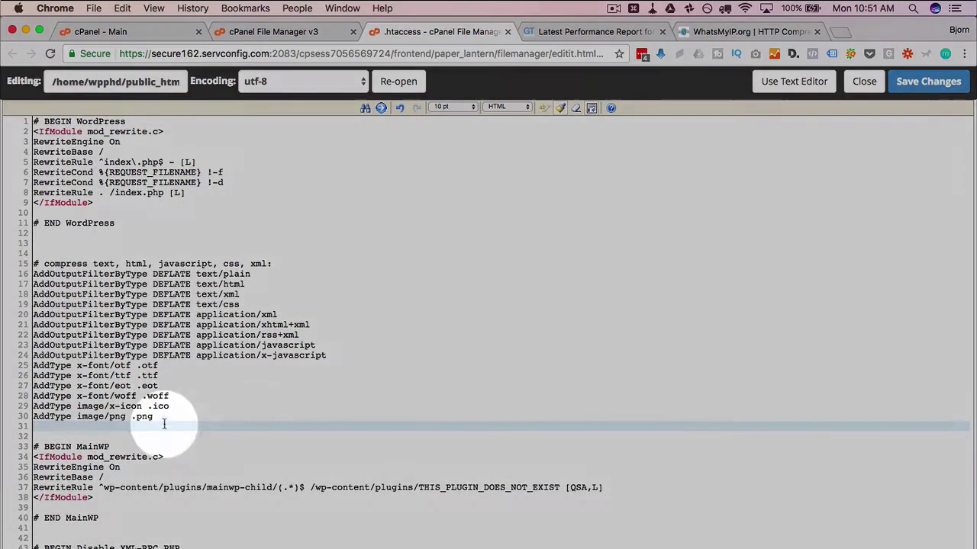
{"action": "left_click_drag", "start_coordinate": [170, 422], "coordinate": [29, 271]}
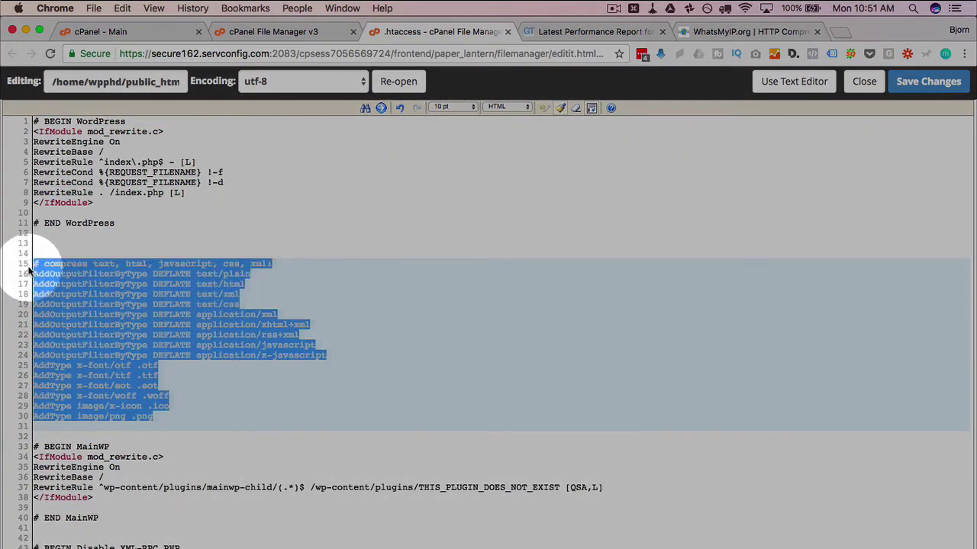
{"action": "left_click", "coordinate": [101, 255]}
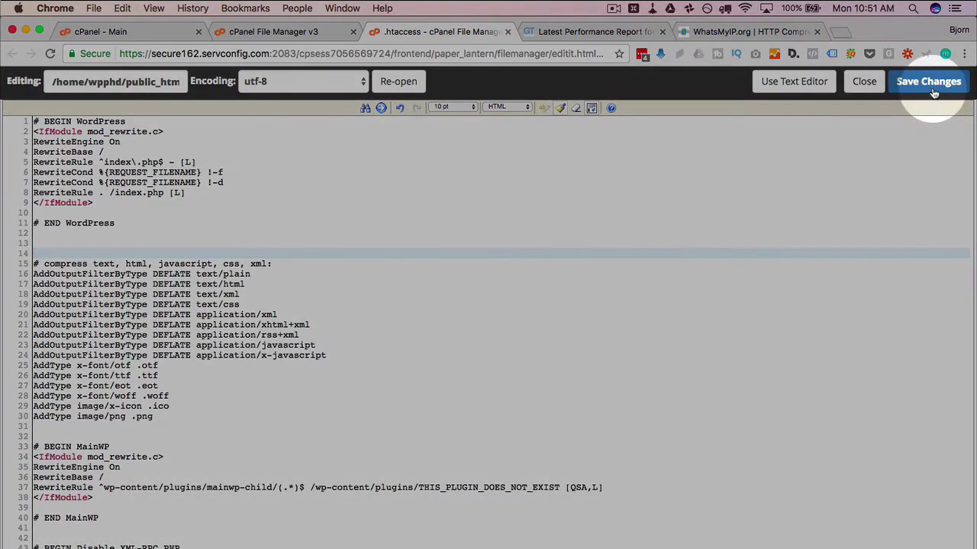
{"action": "left_click", "coordinate": [929, 82]}
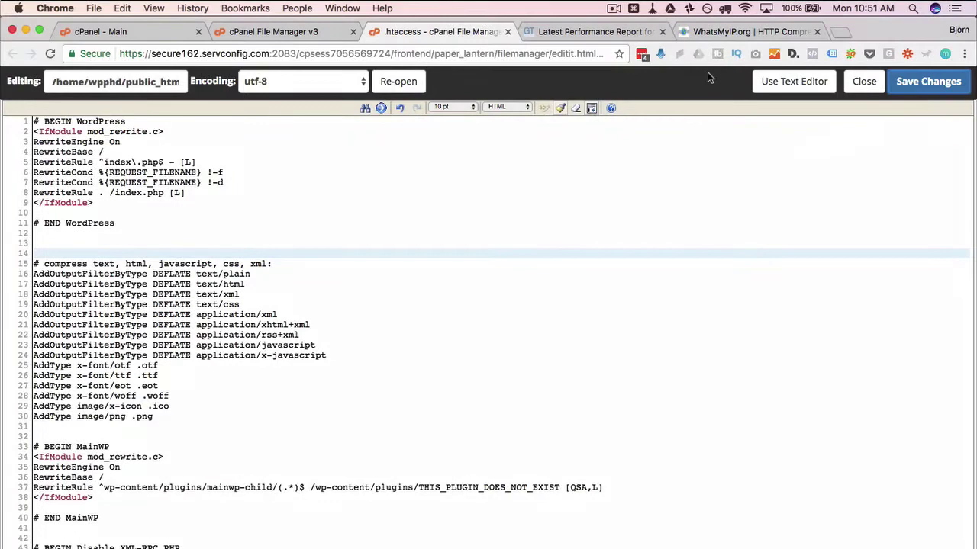
Step: Rerun the compression test to confirm wp-phd.com is now compressed, saving 70.2%
{"action": "left_click", "coordinate": [614, 31]}
{"action": "left_click", "coordinate": [706, 32]}
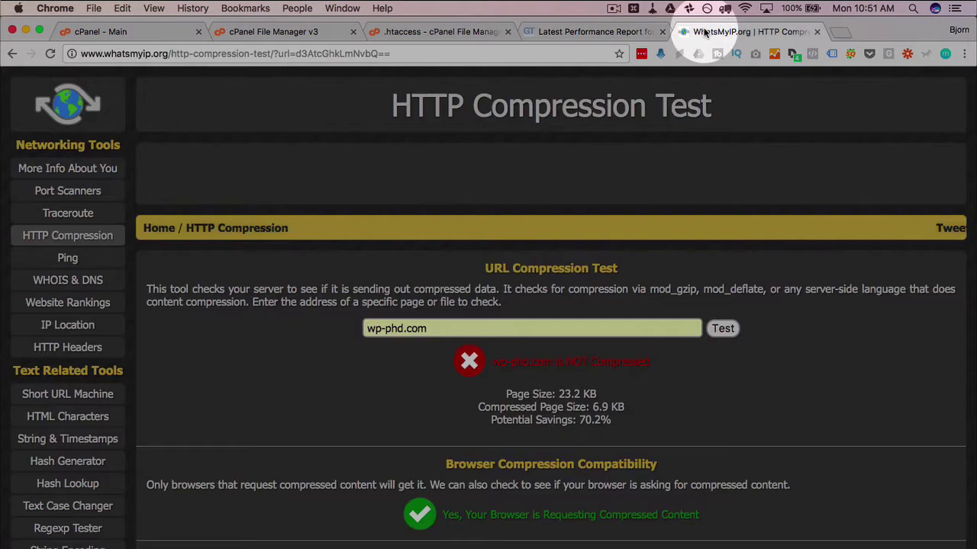
{"action": "left_click", "coordinate": [722, 333]}
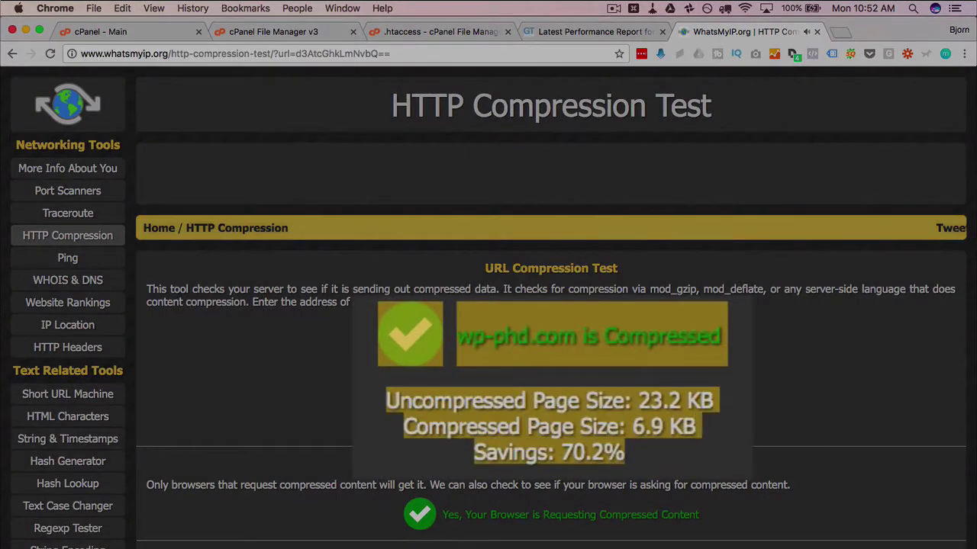
{"action": "left_click", "coordinate": [589, 29]}
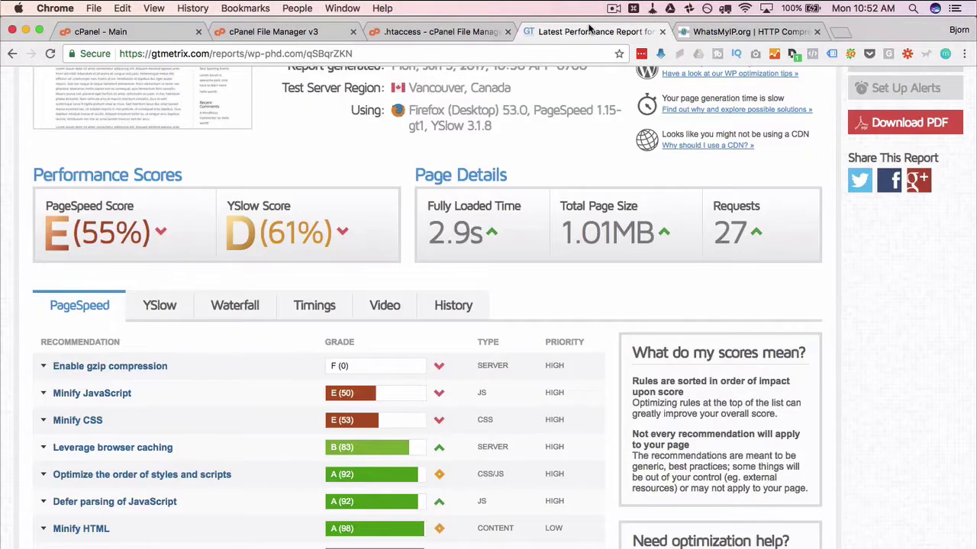
{"action": "scroll", "coordinate": [599, 347], "scroll_direction": "down", "scroll_amount": 1}
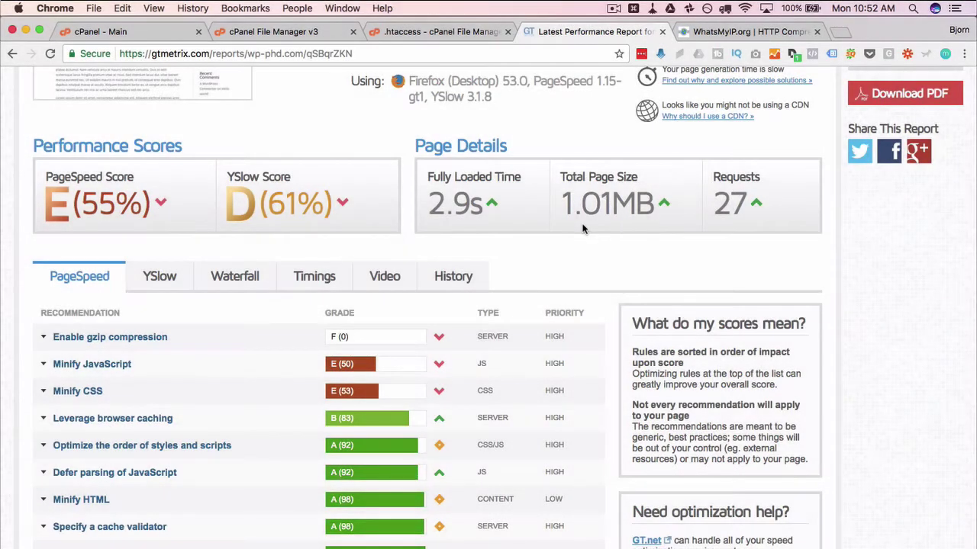
{"action": "scroll", "coordinate": [583, 228], "scroll_direction": "up", "scroll_amount": 5}
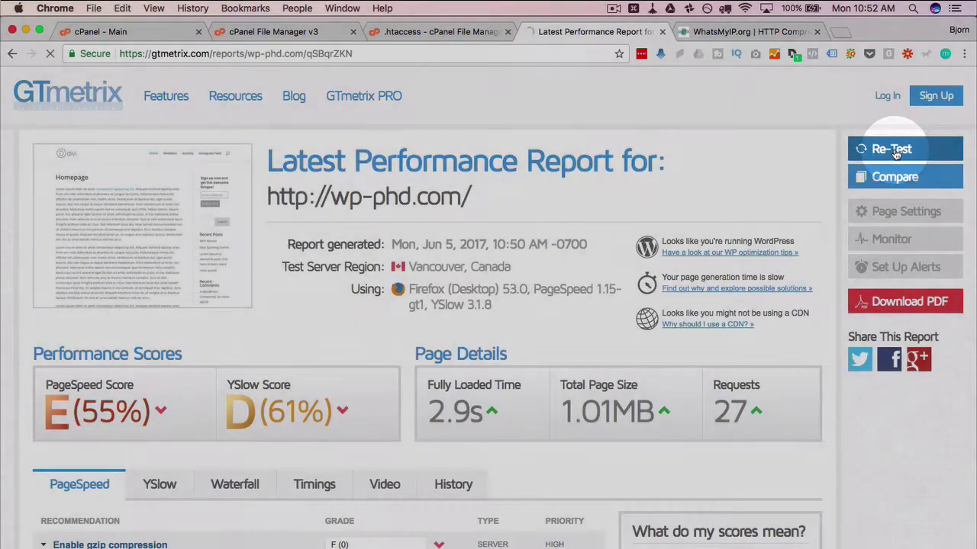
Step: Re-test wp-phd.com and review the new 94% PageSpeed score and recommendations list
{"action": "left_click", "coordinate": [891, 150]}
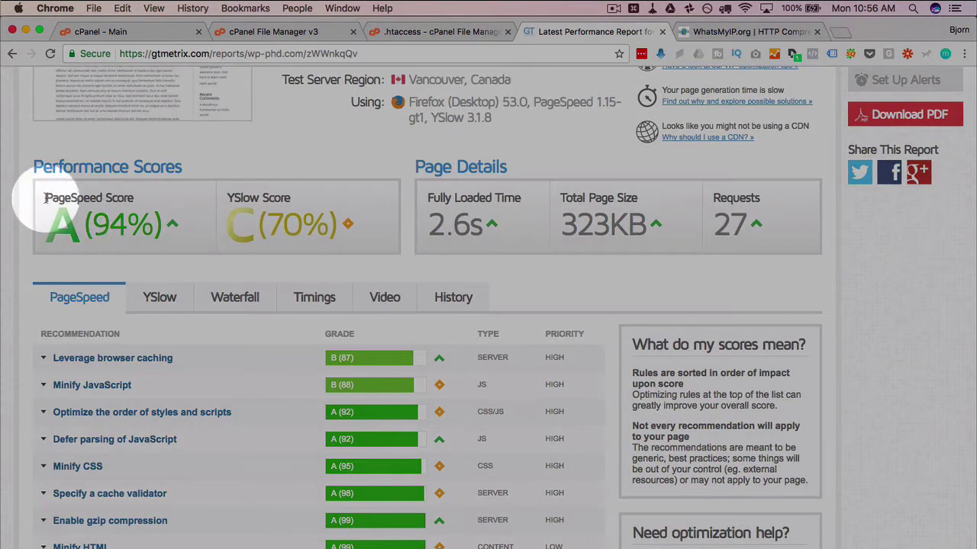
{"action": "left_click_drag", "start_coordinate": [82, 224], "coordinate": [163, 224]}
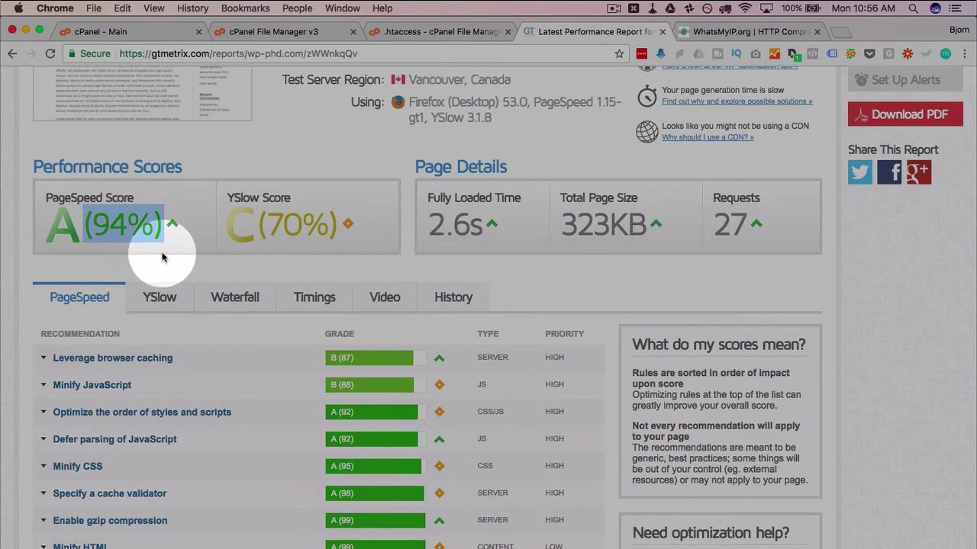
{"action": "scroll", "coordinate": [164, 255], "scroll_direction": "down", "scroll_amount": 3}
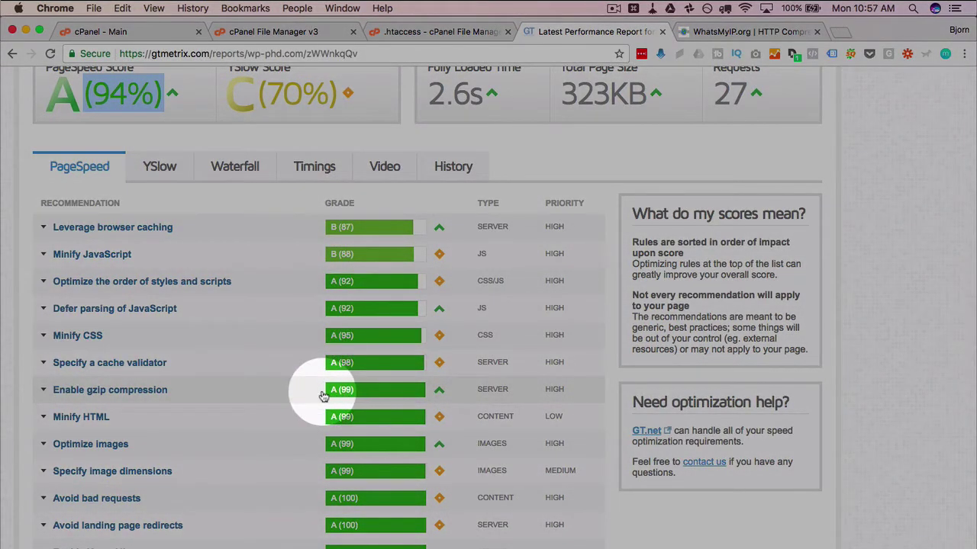
{"action": "scroll", "coordinate": [322, 393], "scroll_direction": "up", "scroll_amount": 1}
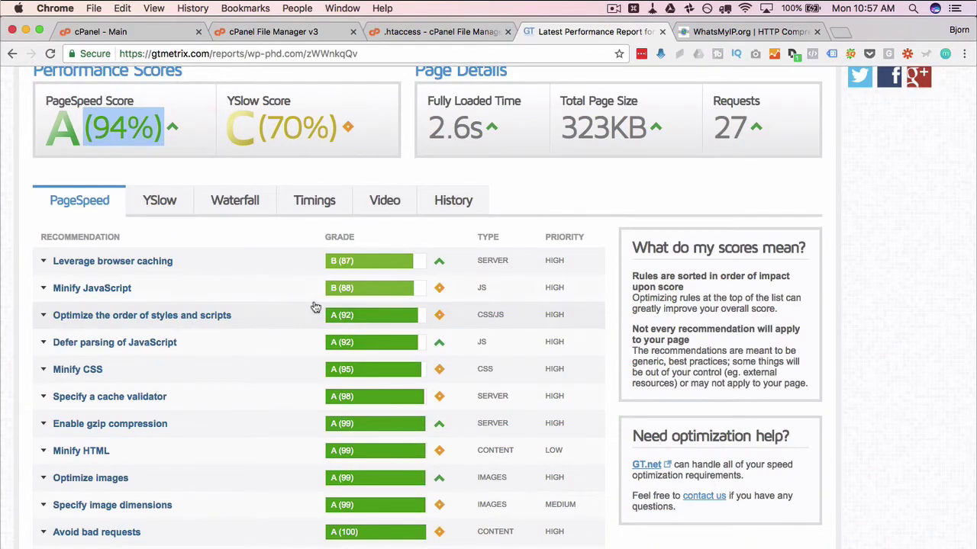
{"action": "scroll", "coordinate": [287, 285], "scroll_direction": "up", "scroll_amount": 1}
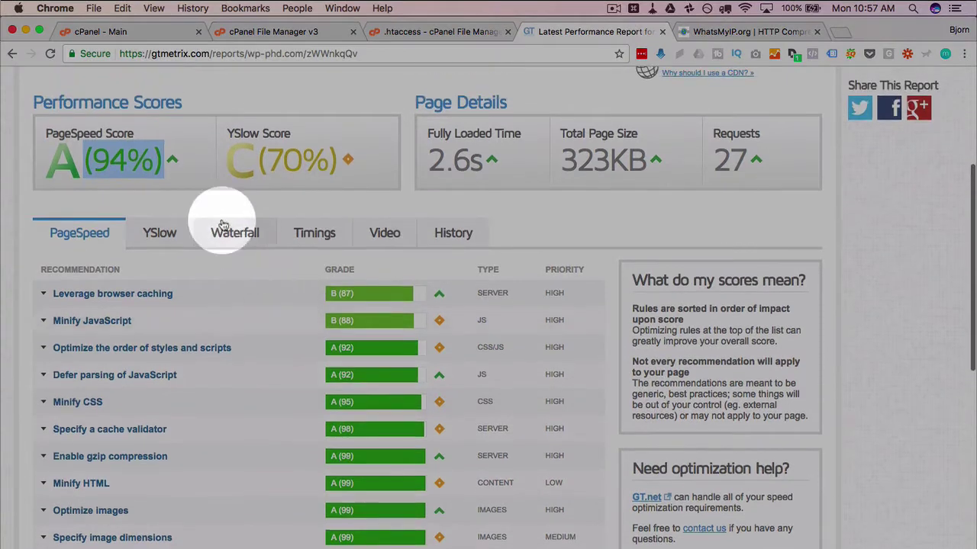
{"action": "left_click", "coordinate": [79, 163]}
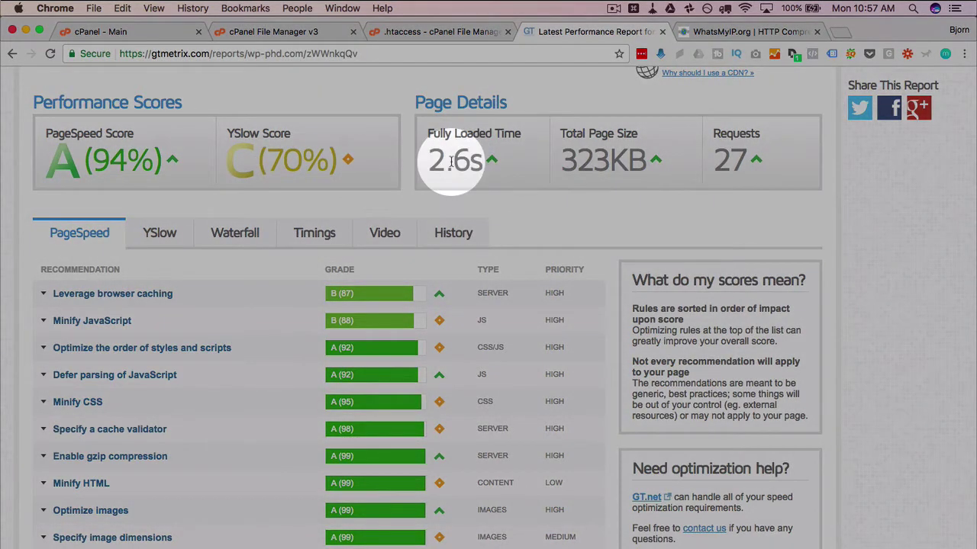
{"action": "left_click_drag", "start_coordinate": [451, 161], "coordinate": [469, 164]}
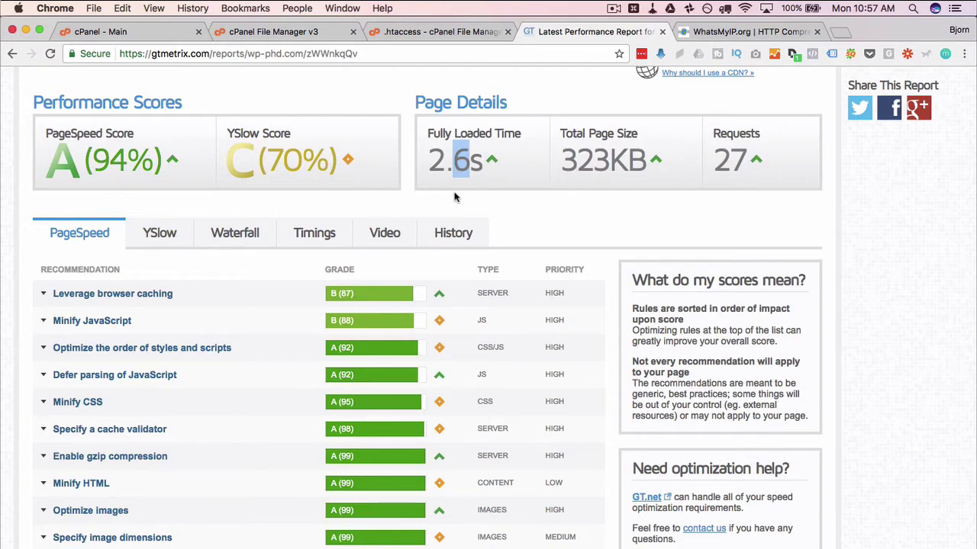
{"action": "left_click", "coordinate": [454, 197]}
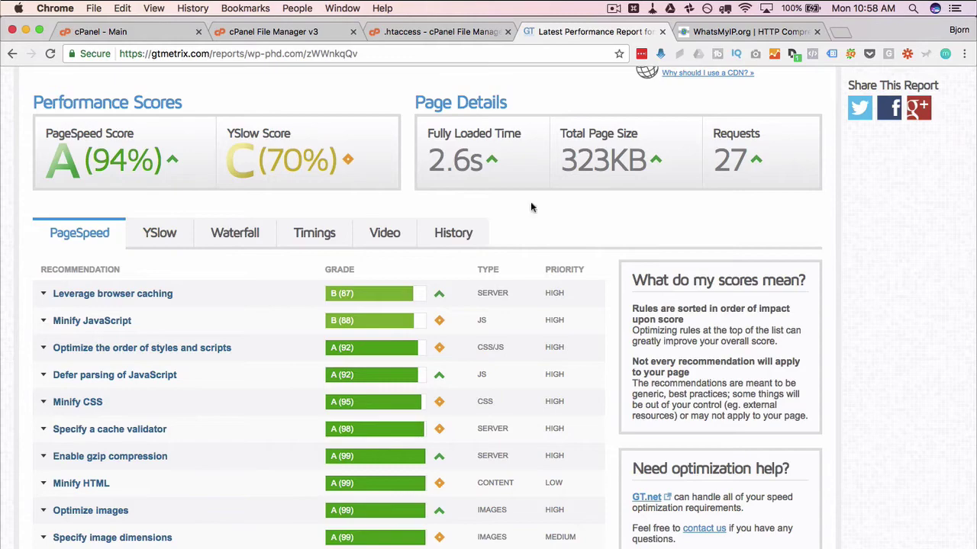
{"action": "left_click_drag", "start_coordinate": [563, 160], "coordinate": [640, 160]}
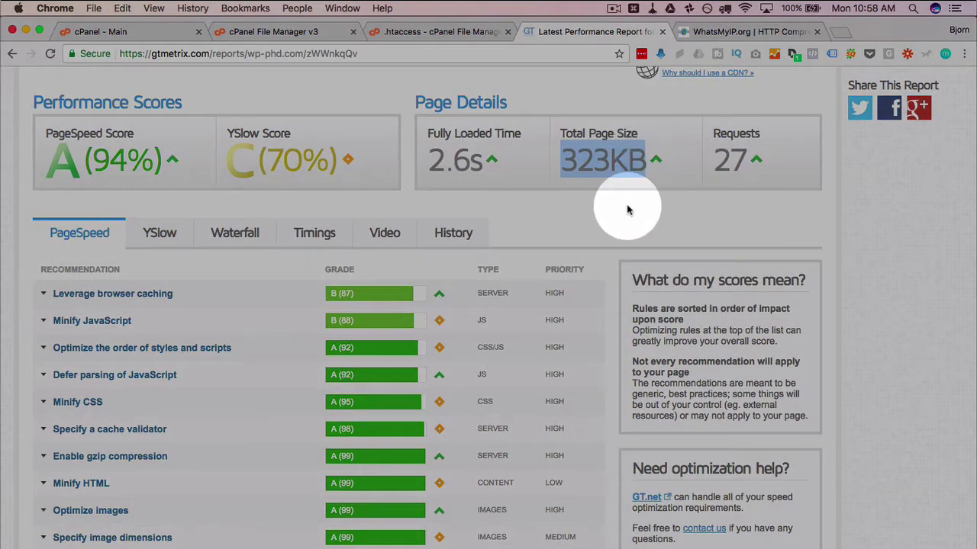
{"action": "left_click", "coordinate": [627, 205]}
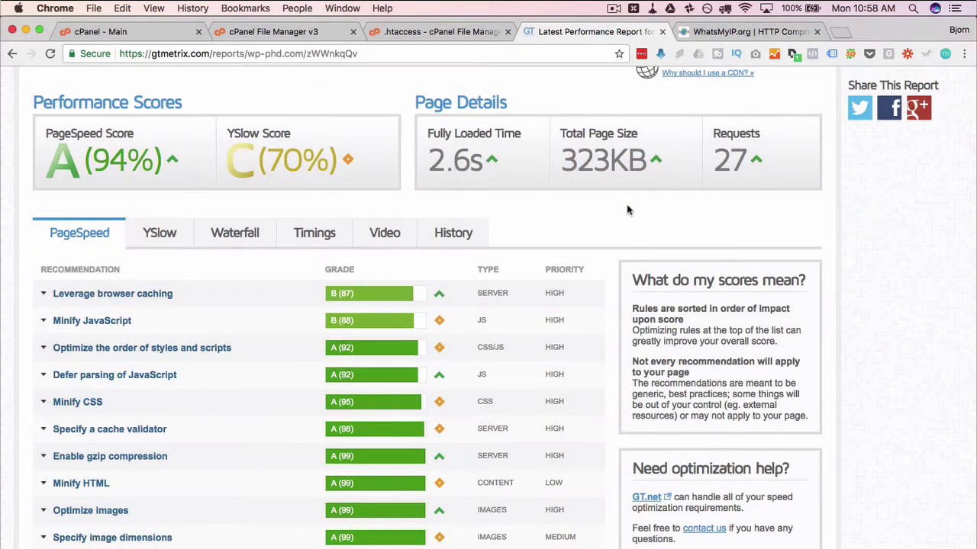